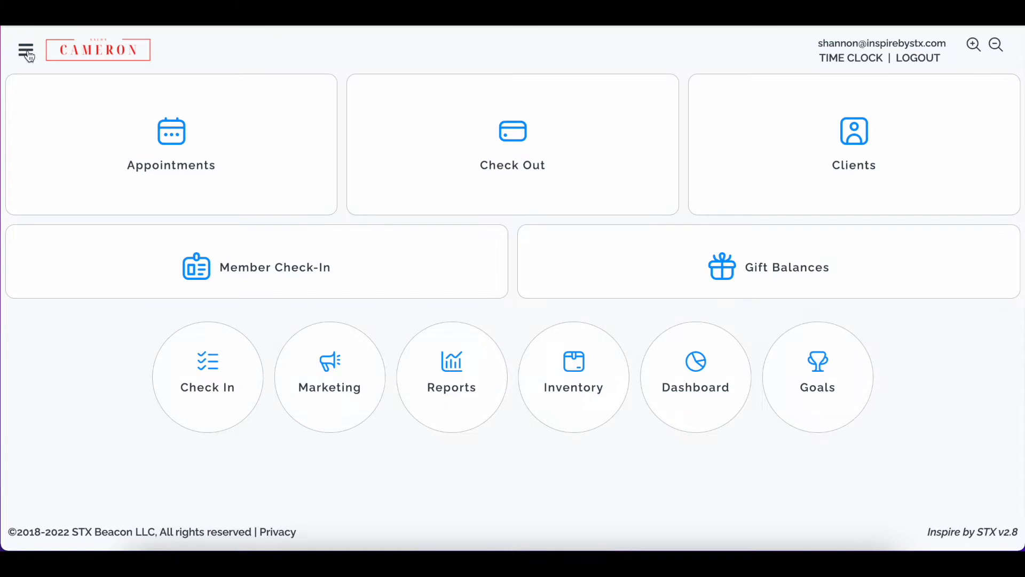
# - Open the Setup Services page under Setup Service
pyautogui.click(72, 222)
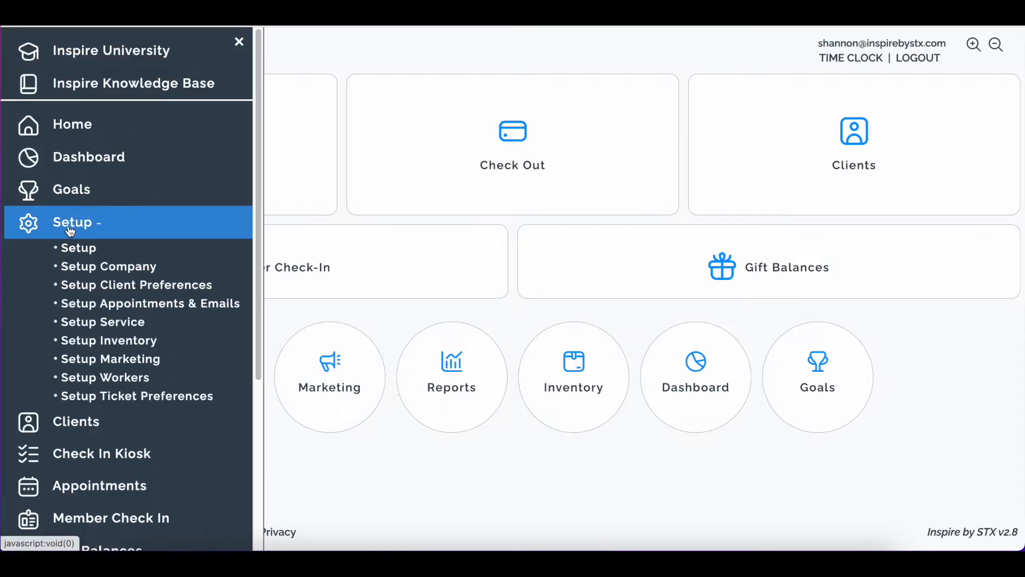
pyautogui.click(137, 322)
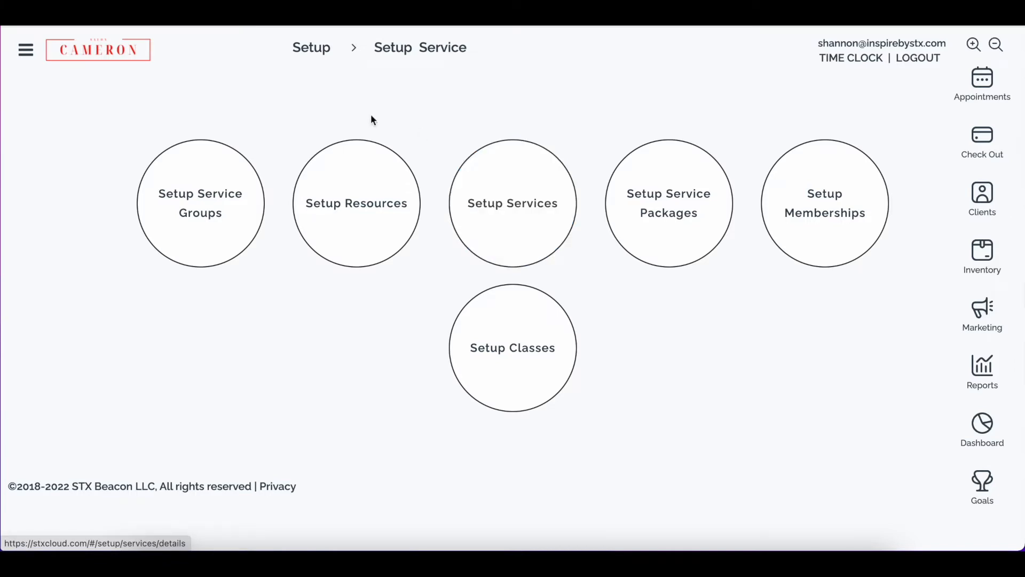
pyautogui.click(494, 216)
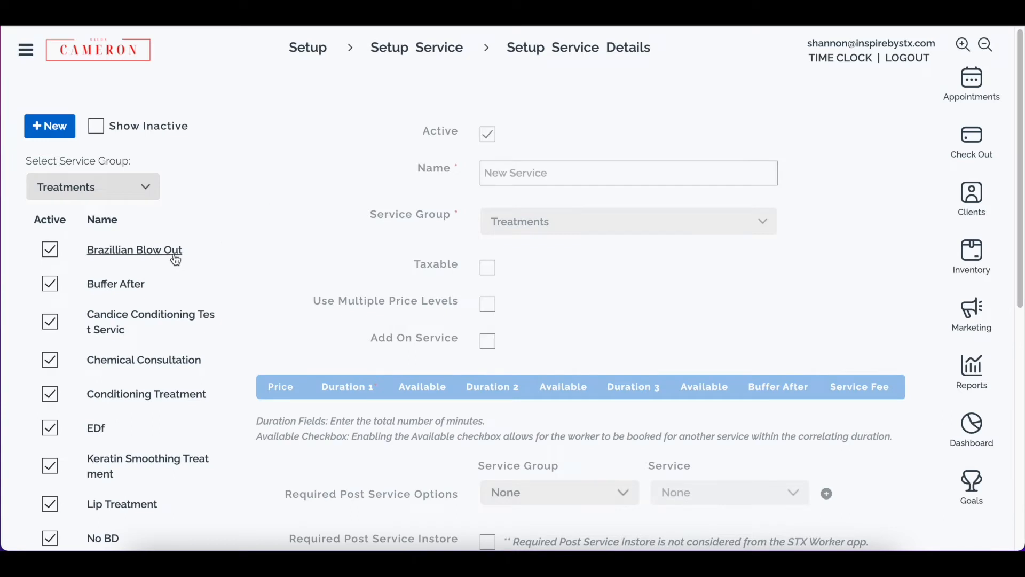
# - Open the Brazillian Blow Out service and enable Use Multiple Price Levels
pyautogui.click(177, 260)
pyautogui.scroll(-1, 400, 299)
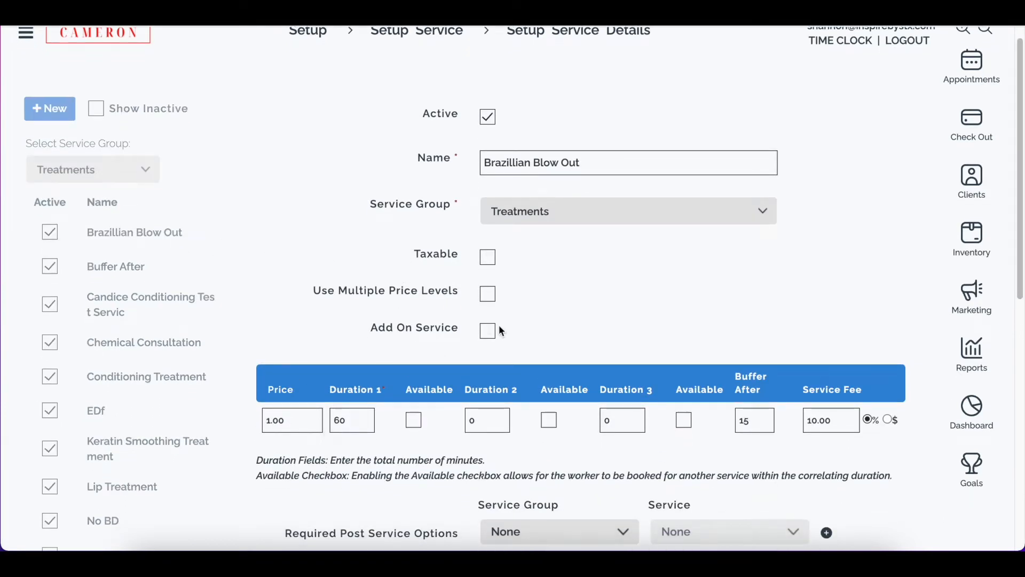
pyautogui.click(488, 293)
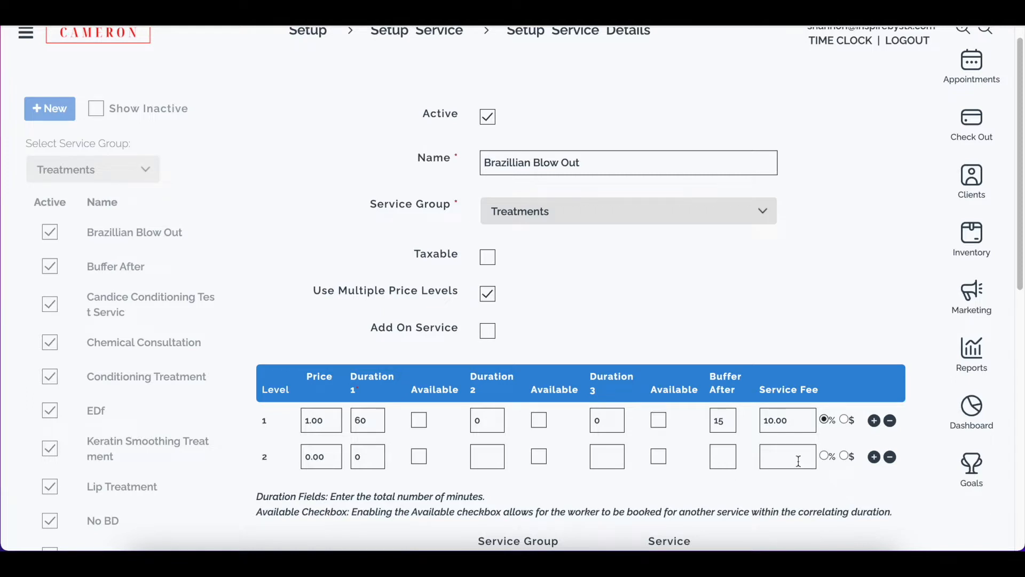
pyautogui.scroll(1, 541, 266)
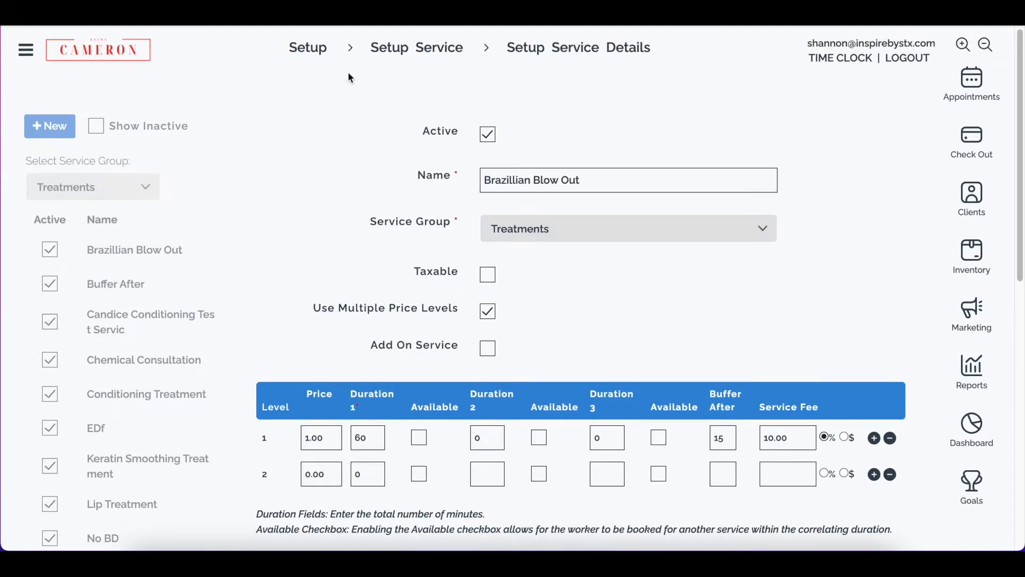
# - Go back to Setup and open Setup Permissions under Setup Workers
pyautogui.click(324, 51)
pyautogui.click(488, 166)
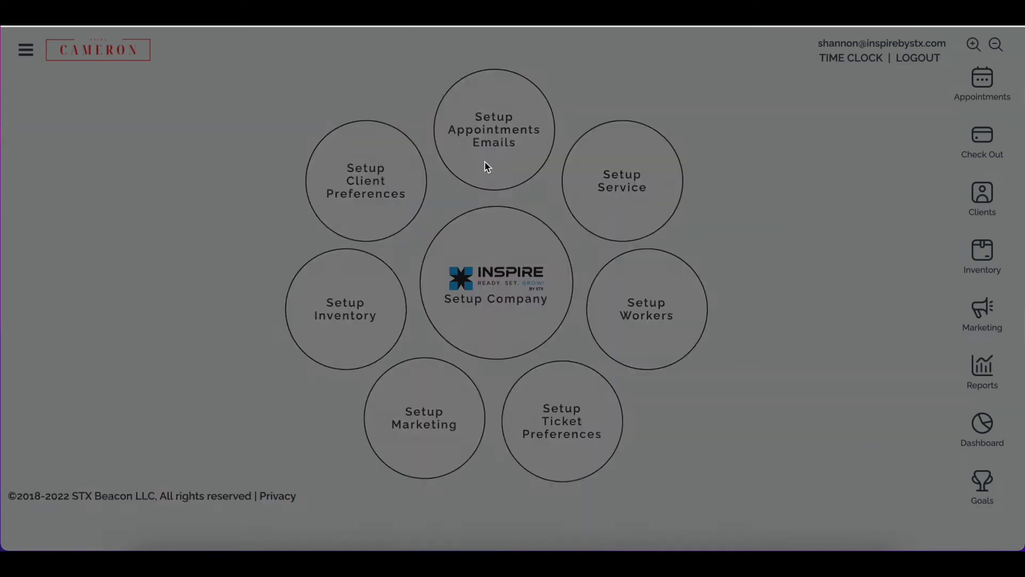
pyautogui.click(668, 324)
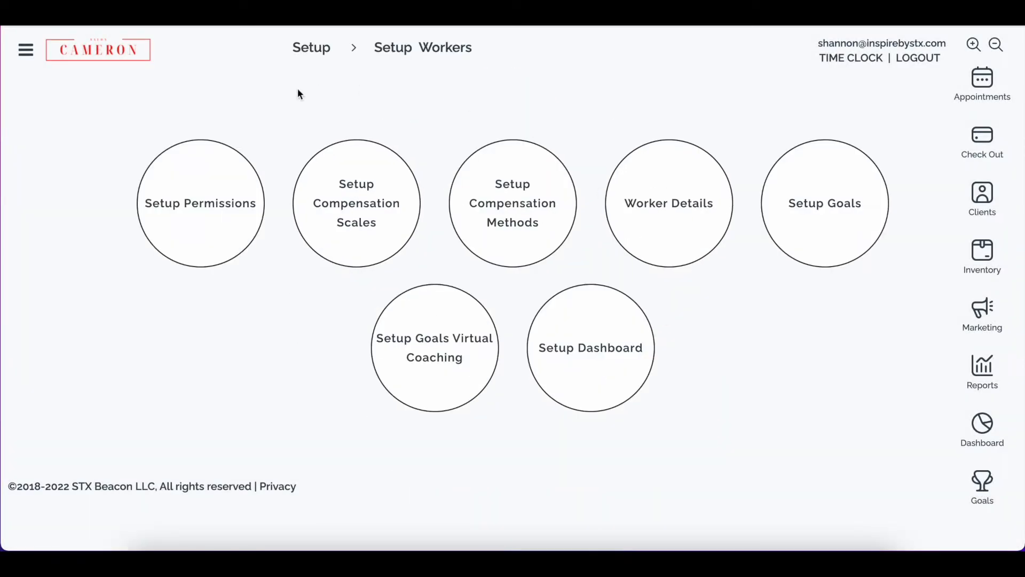
pyautogui.click(194, 223)
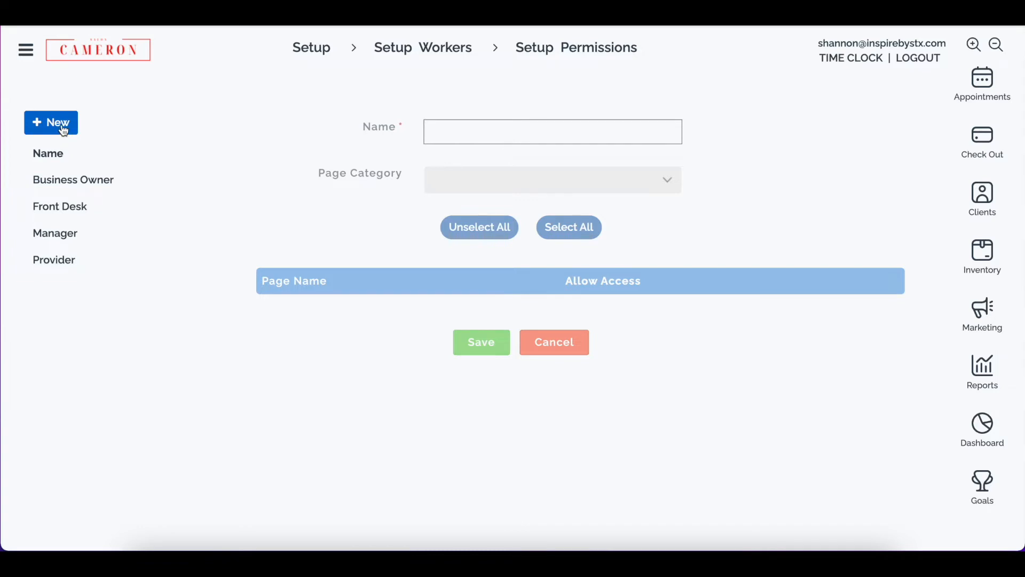
# - Open Setup Compensation Methods from Setup Workers and return to Setup Workers
pyautogui.click(421, 54)
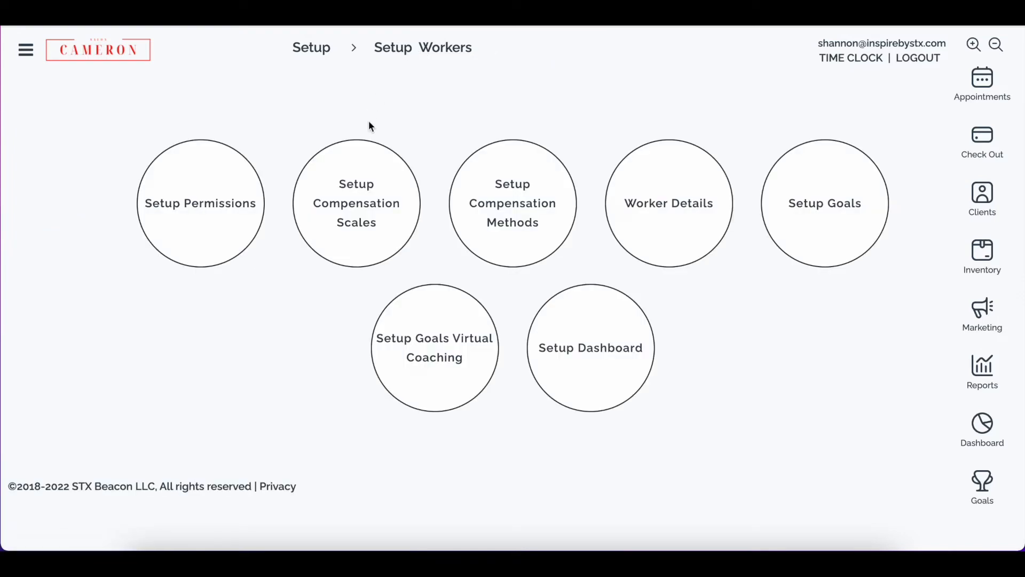
pyautogui.click(522, 236)
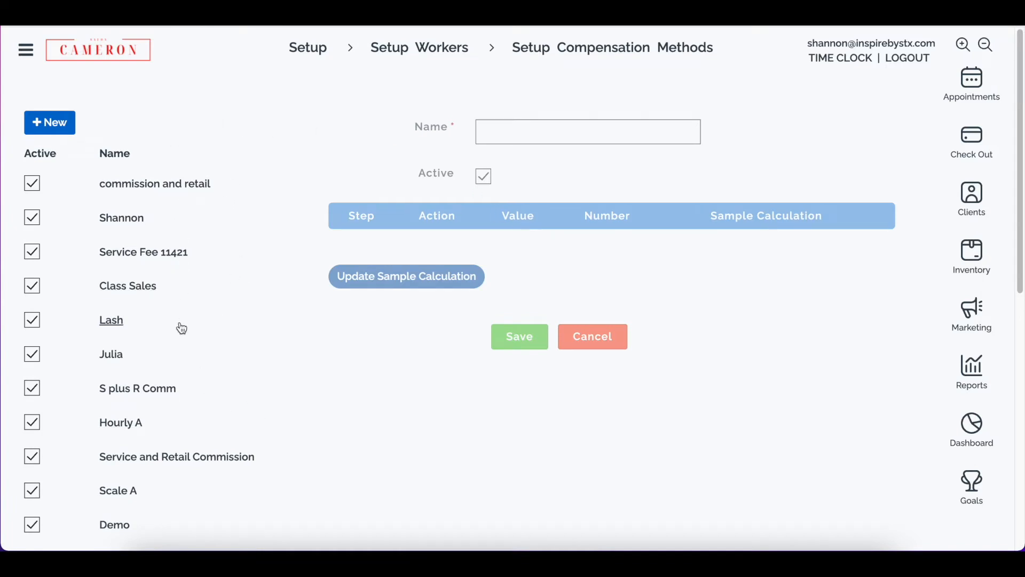
pyautogui.click(422, 51)
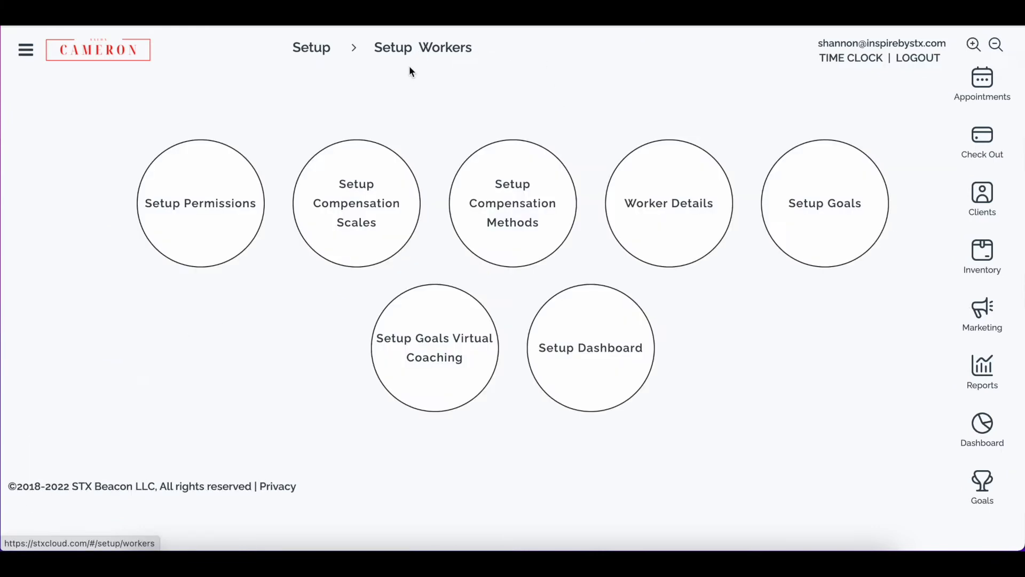
# - Create a new worker in Worker Details, entering the worker's first name, last name and primary e-mail
pyautogui.click(659, 191)
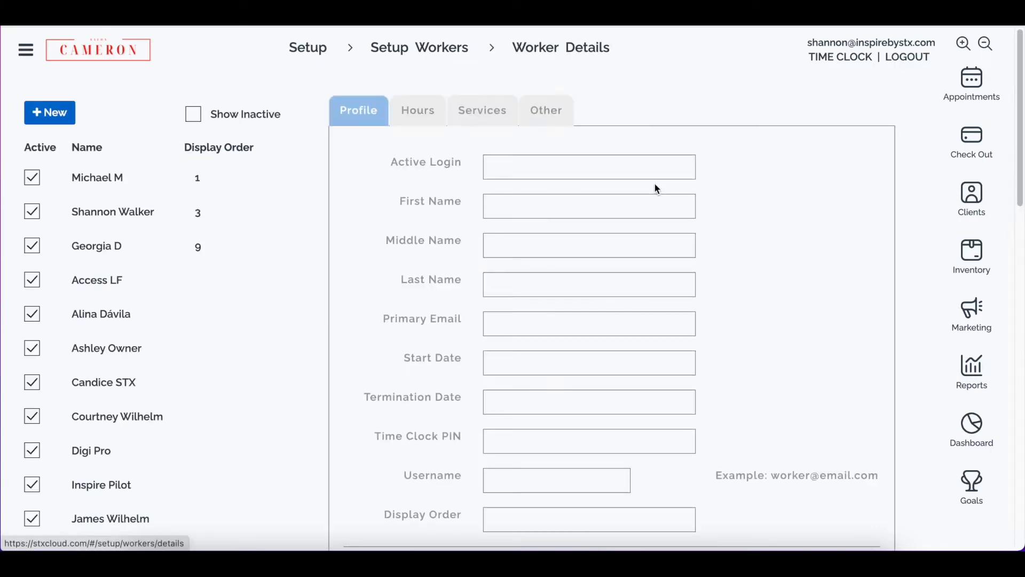
pyautogui.click(38, 117)
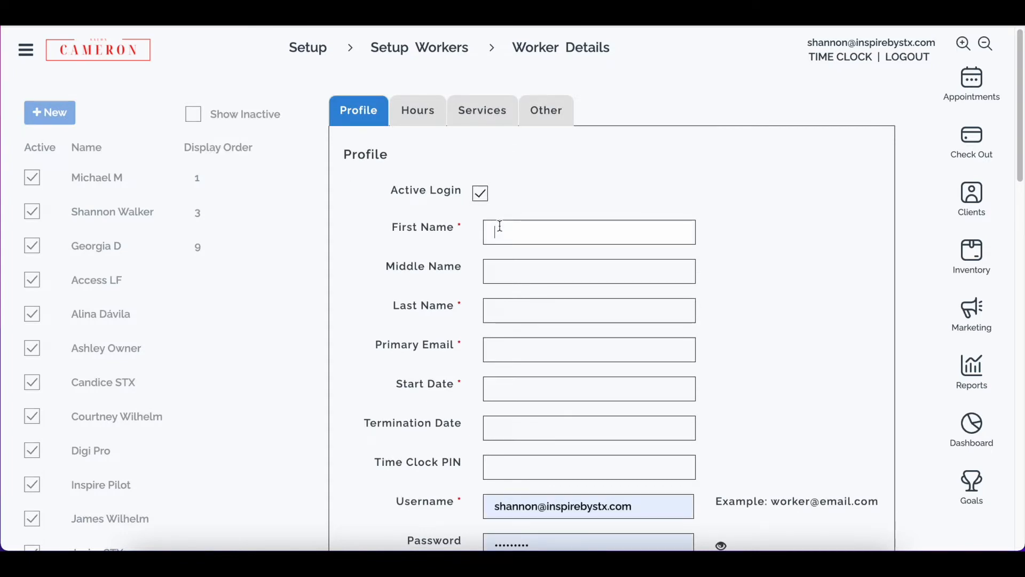
pyautogui.click(500, 226)
pyautogui.write('Julie')
pyautogui.press('Tab')
pyautogui.press('Tab')
pyautogui.write('R')
pyautogui.press('Tab')
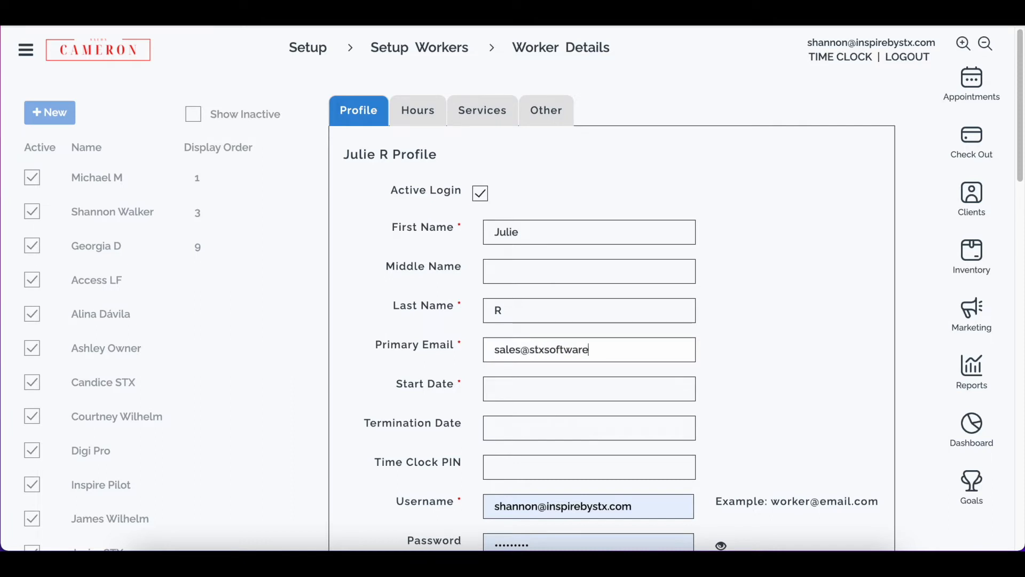
pyautogui.press('Tab')
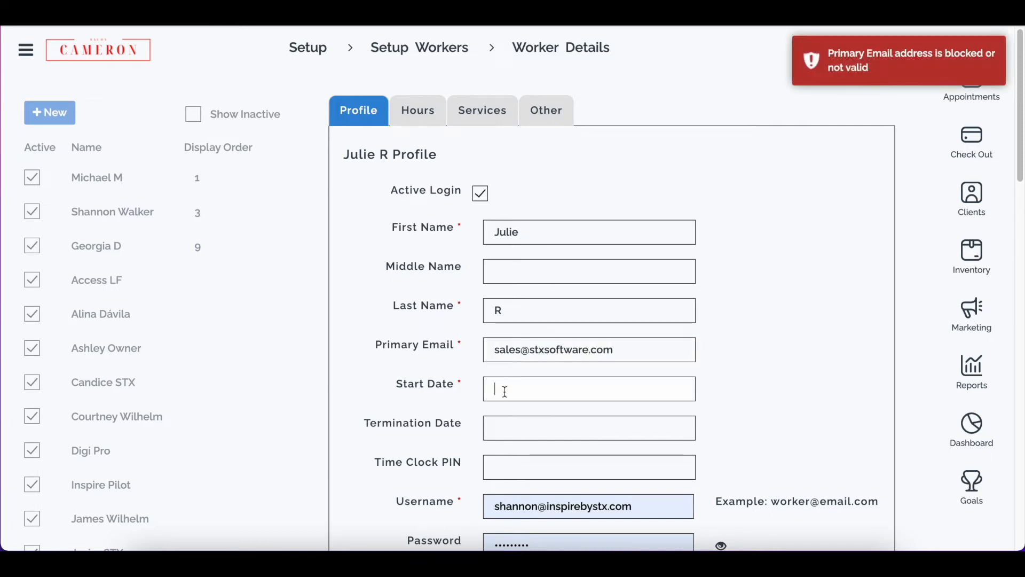
# - Set the worker's start date to 05/25/2022
pyautogui.click(520, 383)
pyautogui.scroll(-1, 587, 523)
pyautogui.scroll(-3, 587, 535)
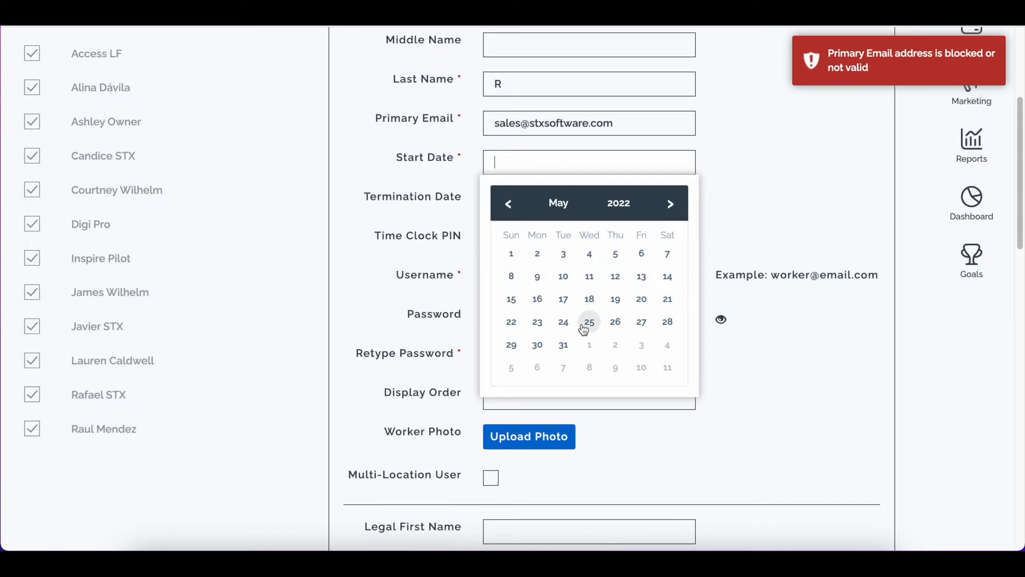
pyautogui.click(586, 322)
# - Replace the prefilled username with the worker's e-mail address
pyautogui.moveTo(644, 279); pyautogui.dragTo(400, 275)
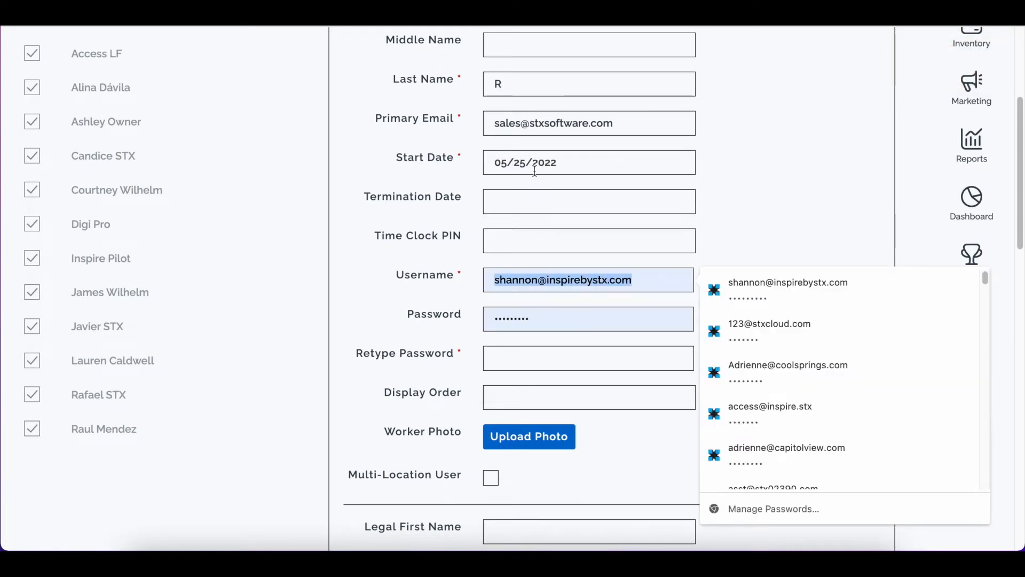
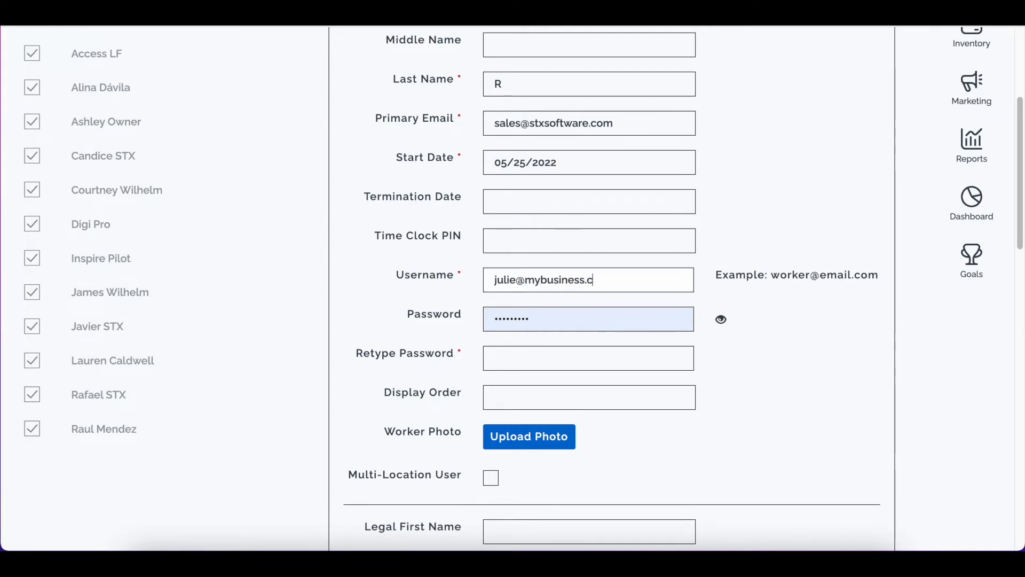
# - Enter the worker's password and retype it in the confirmation field
pyautogui.press('Tab')
pyautogui.press('BackSpace')
pyautogui.write('••••')
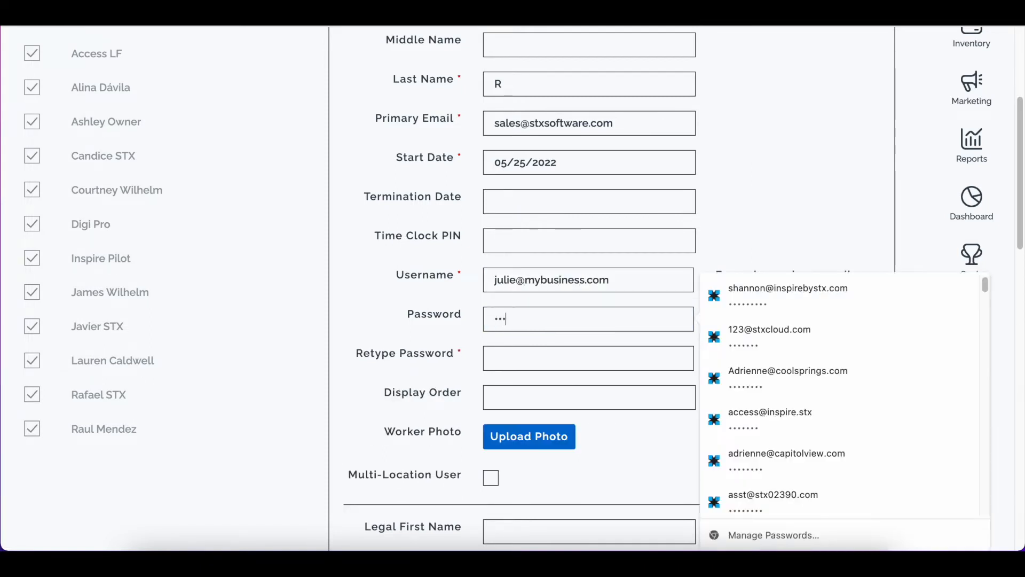
pyautogui.press('Tab')
pyautogui.write('•••')
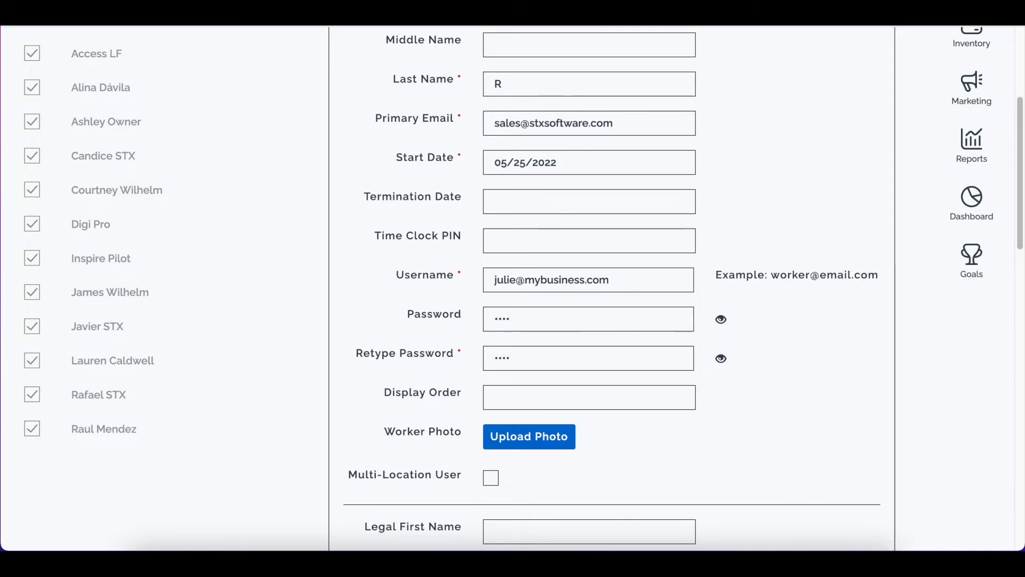
# - Scroll through the remaining profile fields, down to the emergency contact section
pyautogui.scroll(-2, 513, 391)
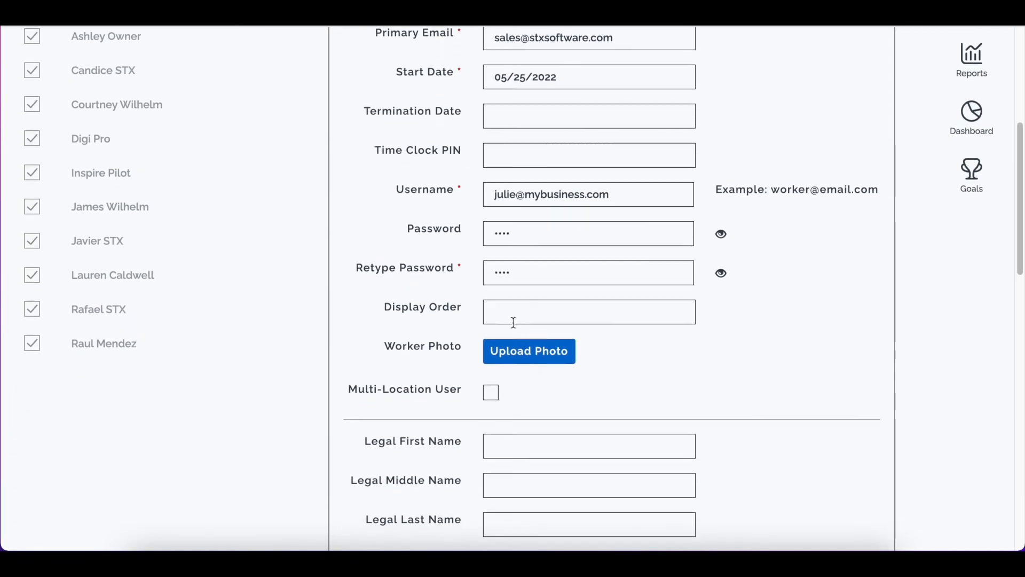
pyautogui.scroll(-1, 527, 387)
pyautogui.scroll(-6, 537, 395)
pyautogui.scroll(-5, 514, 350)
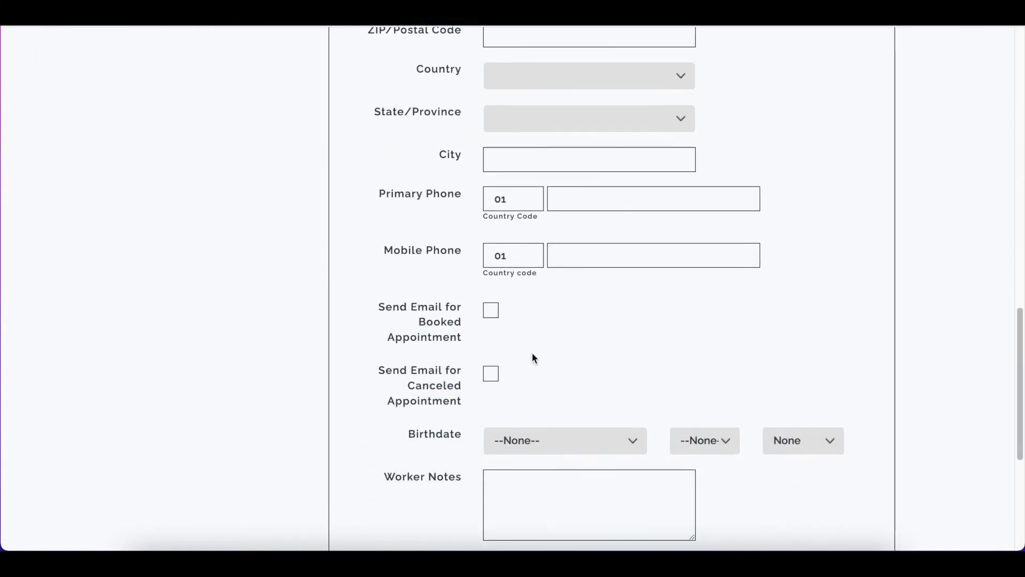
pyautogui.scroll(-2, 532, 351)
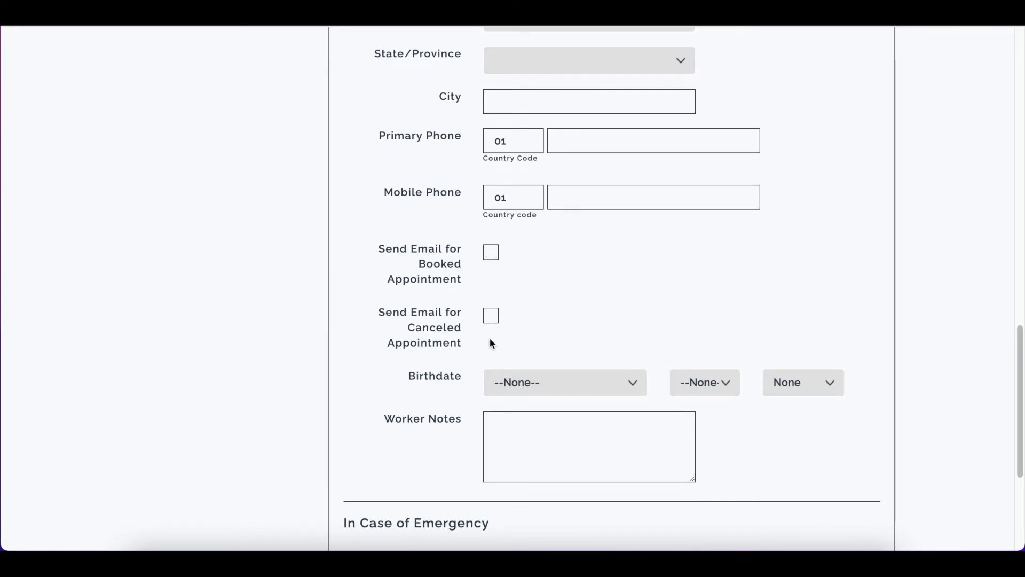
pyautogui.scroll(-5, 503, 339)
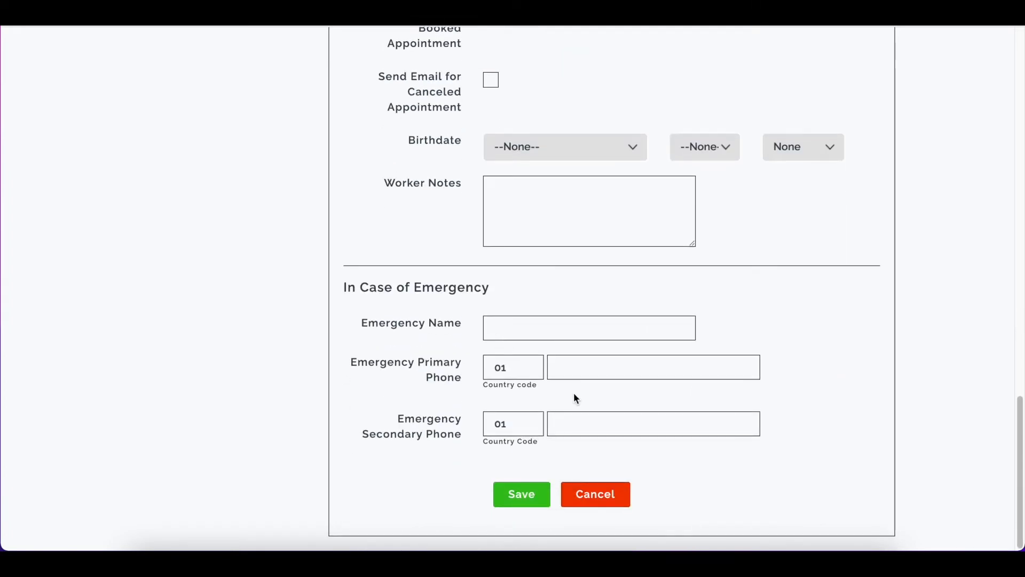
pyautogui.scroll(7, 561, 264)
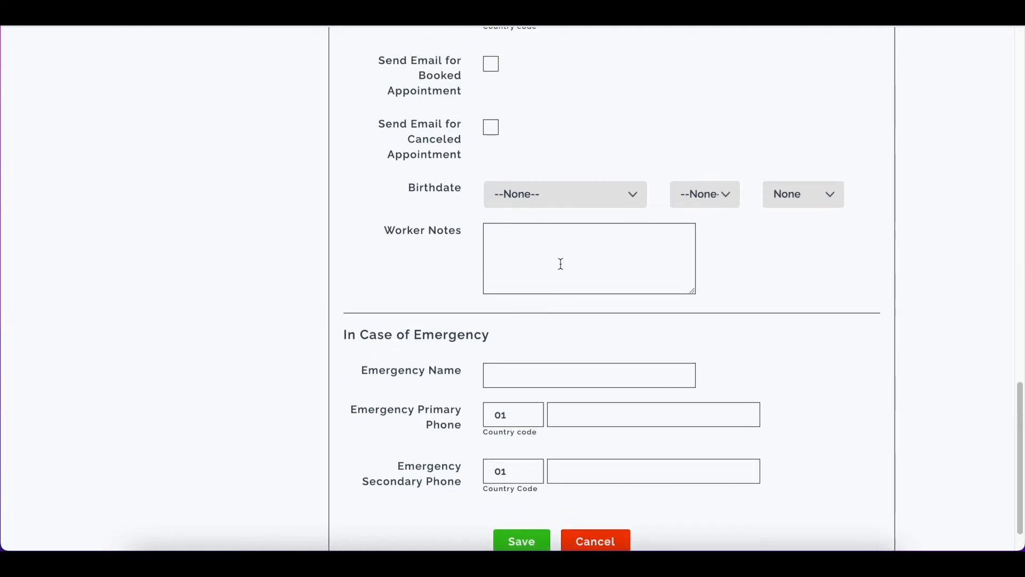
pyautogui.scroll(17, 559, 265)
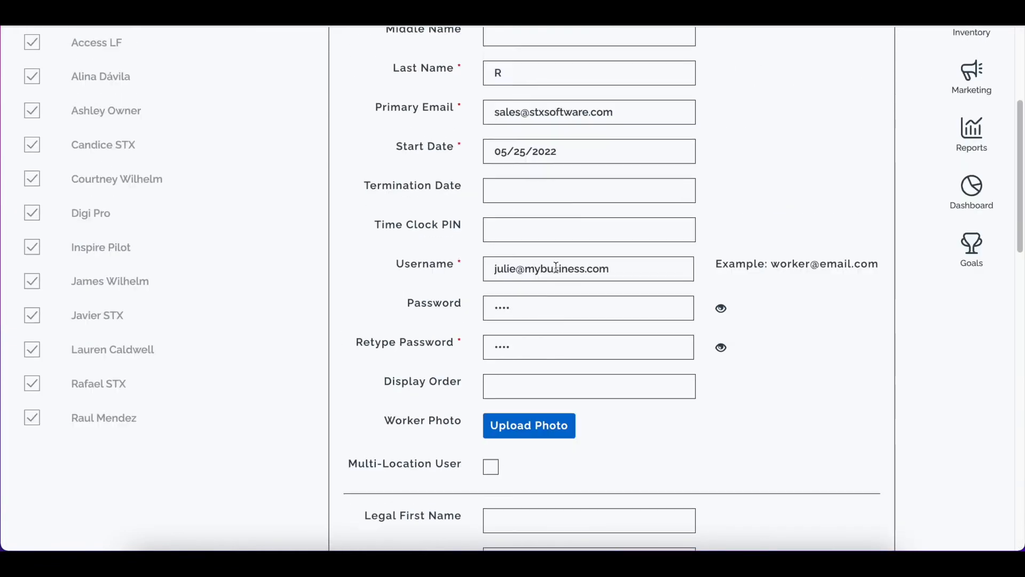
# - On the Hours tab, clear Sunday's scheduled hours and set Monday's closing time to 6:00 PM
pyautogui.click(427, 121)
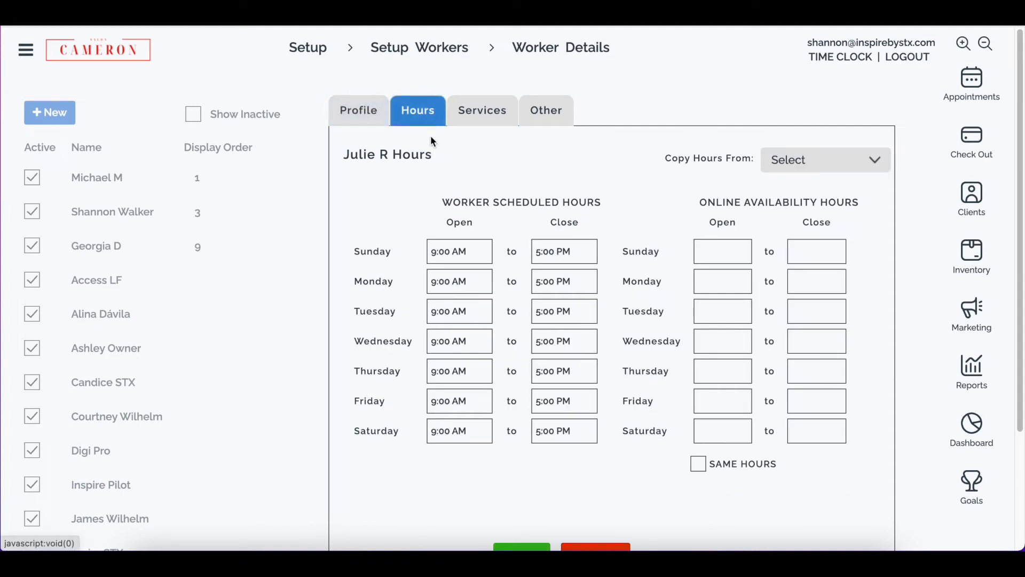
pyautogui.tripleClick(446, 246)
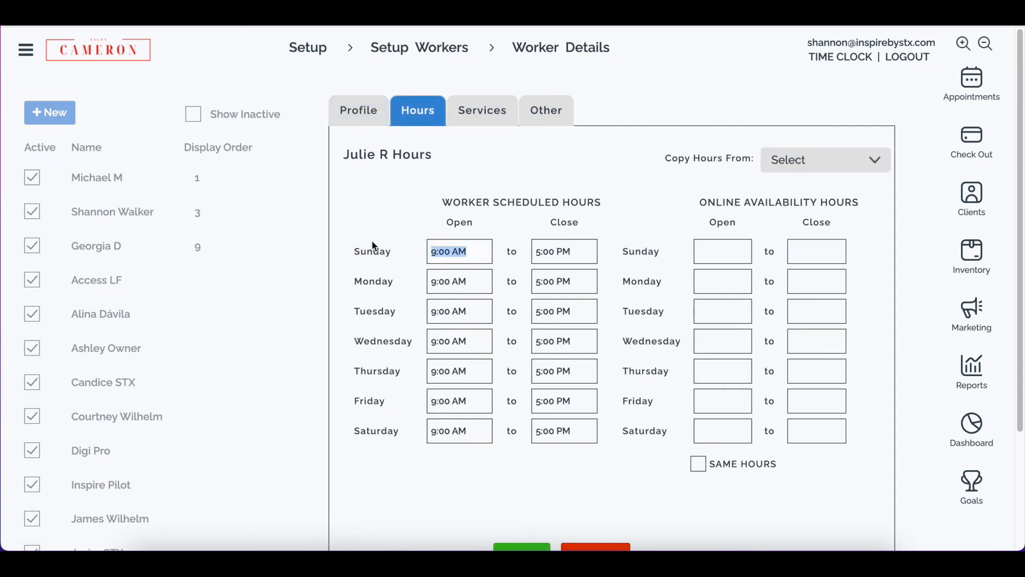
pyautogui.press('BackSpace')
pyautogui.press('Tab')
pyautogui.press('BackSpace')
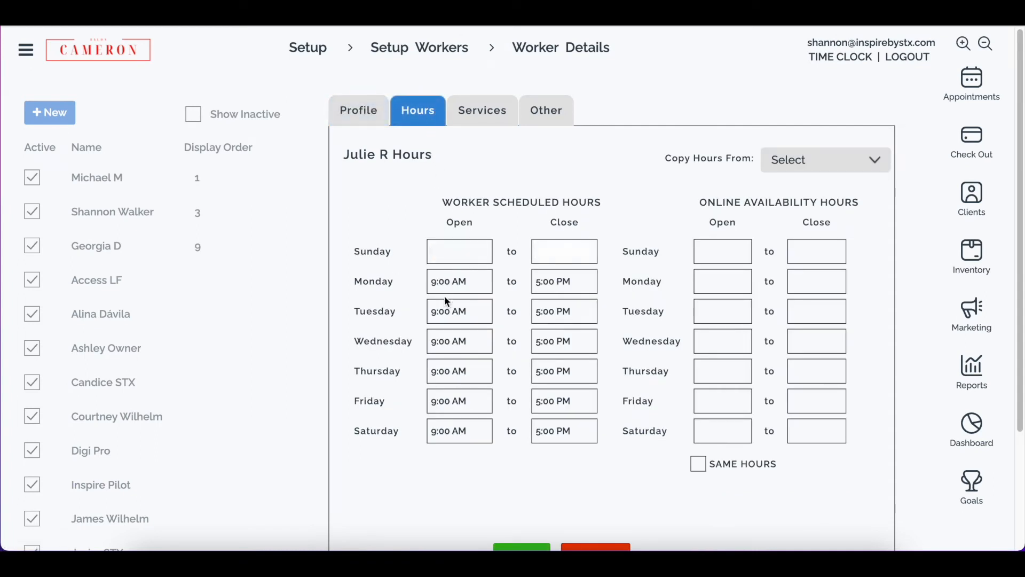
pyautogui.write('6')
# - Enable Same Hours for online availability and check the Copy Hours From list without choosing a worker
pyautogui.click(700, 464)
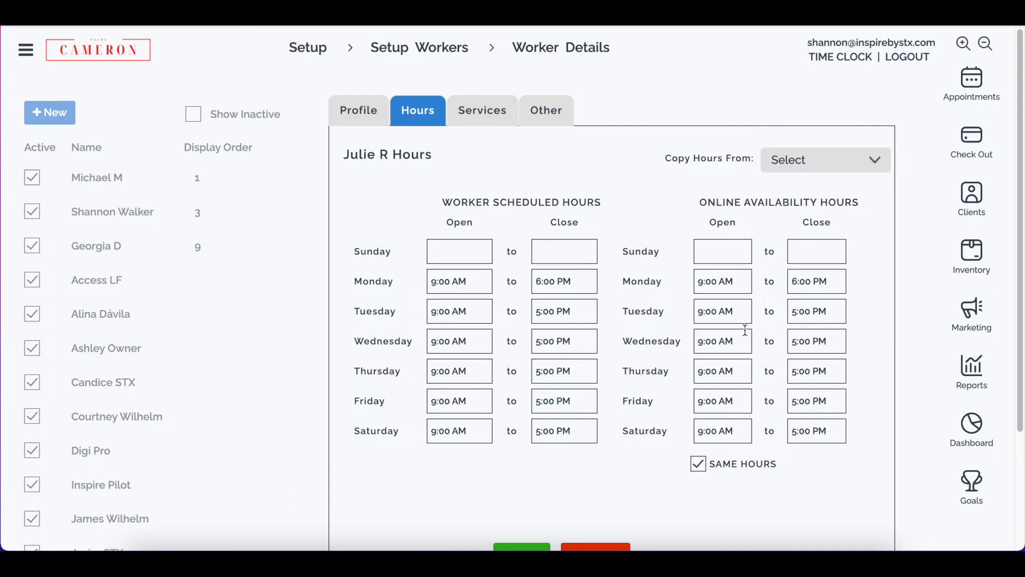
pyautogui.scroll(-1, 723, 424)
pyautogui.scroll(1, 732, 426)
pyautogui.click(807, 160)
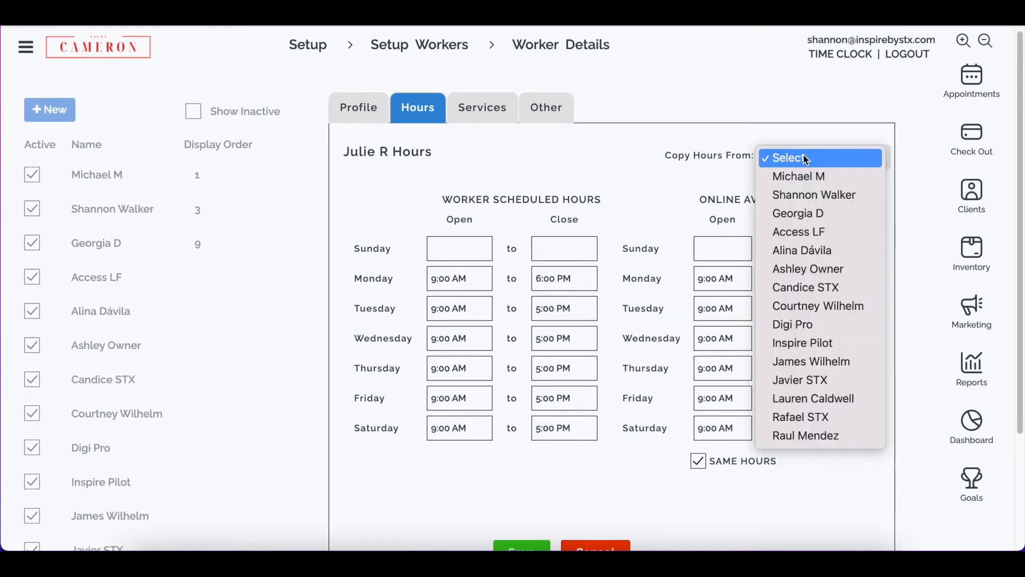
pyautogui.click(796, 123)
pyautogui.scroll(-1, 619, 276)
pyautogui.scroll(1, 561, 203)
# - On the Services tab, set appointments to book every 60 Minutes
pyautogui.click(481, 96)
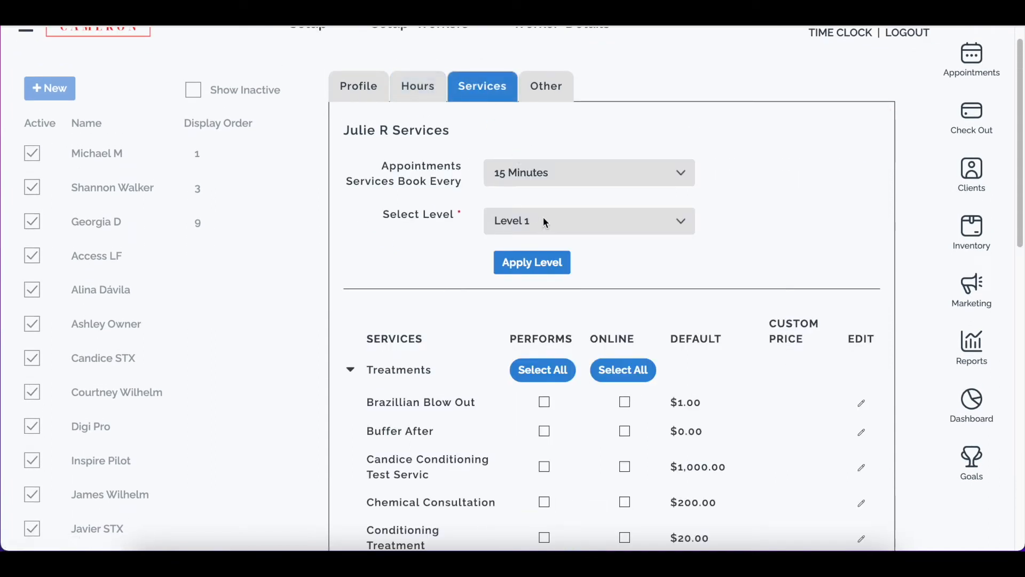
pyautogui.click(530, 171)
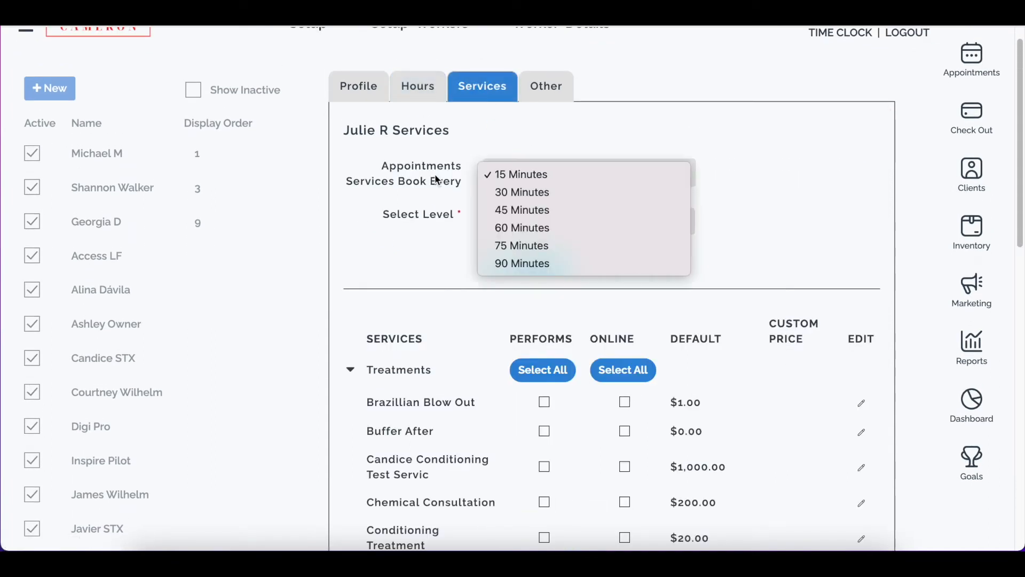
pyautogui.click(543, 230)
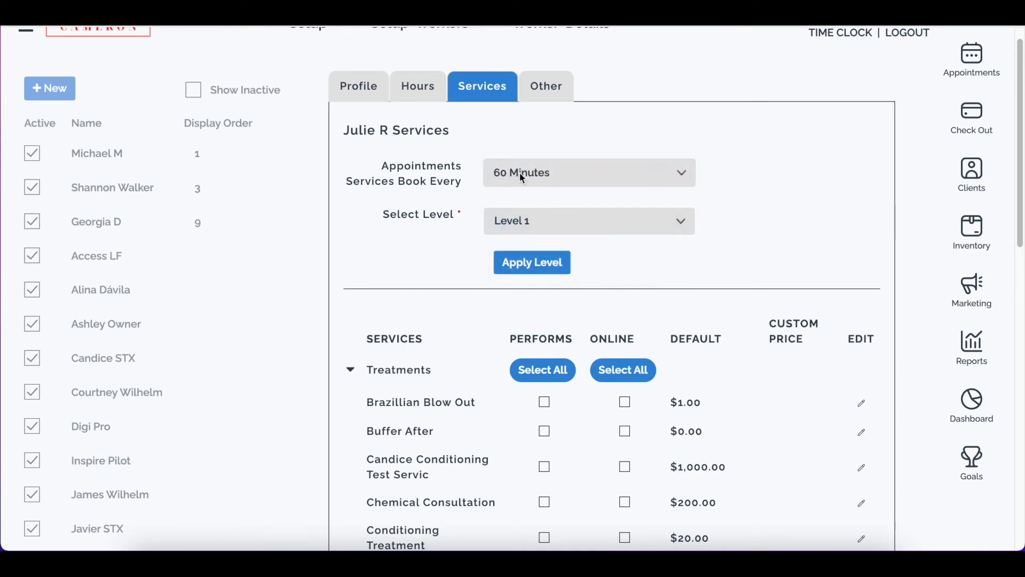
# - Set the worker's service level to Level 2
pyautogui.click(547, 229)
pyautogui.click(548, 235)
pyautogui.scroll(-4, 538, 333)
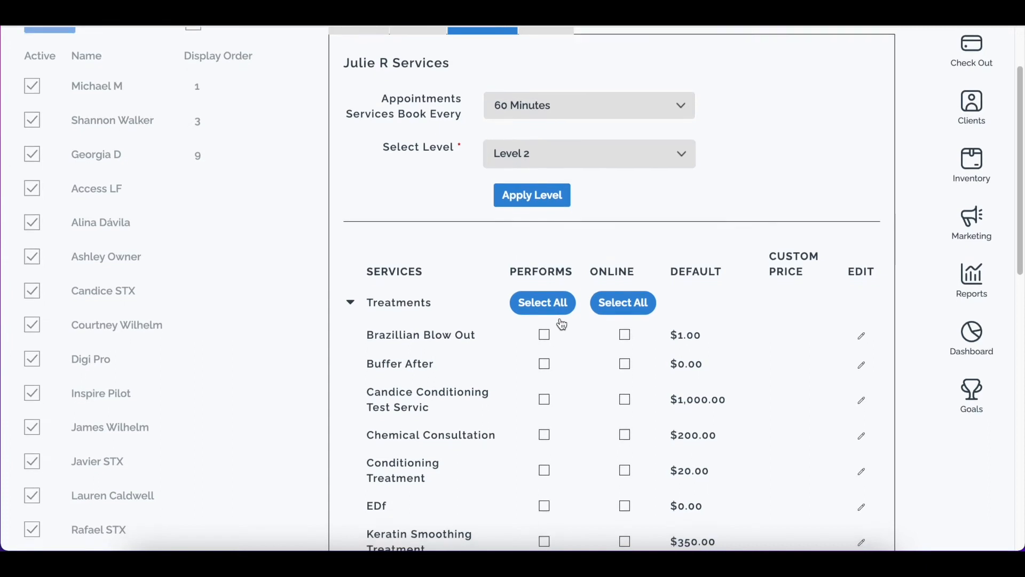
# - Collapse Treatments, expand Nails, enable all Nails services as performed and online, except online for Sports Mani and Sports Pedi
pyautogui.click(350, 172)
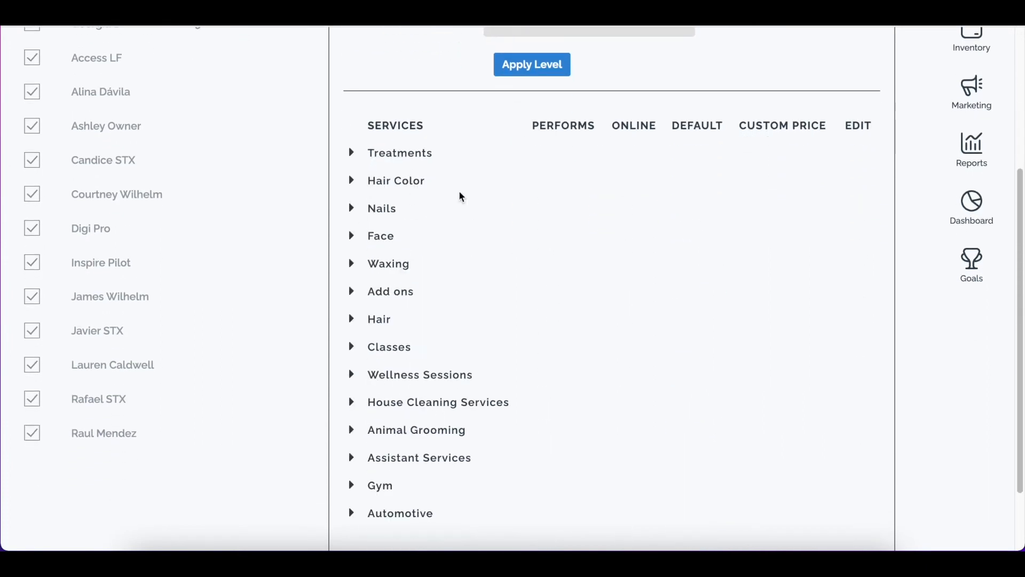
pyautogui.click(352, 209)
pyautogui.click(570, 213)
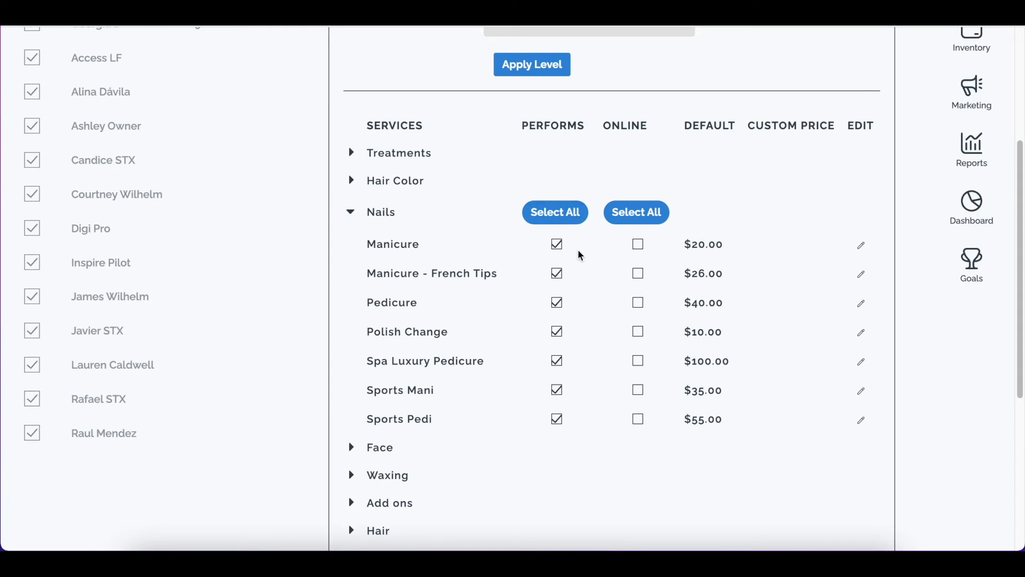
pyautogui.click(651, 216)
pyautogui.click(639, 421)
pyautogui.click(639, 392)
pyautogui.scroll(1, 568, 458)
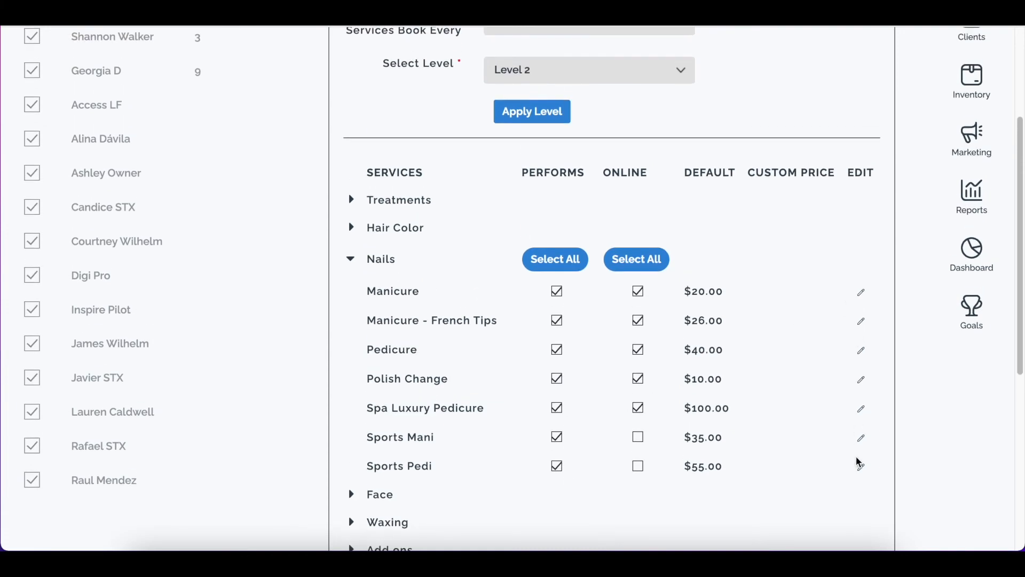
# - On the Other tab, enable Allow Retail Sales and set Security Permission to Provider
pyautogui.scroll(-1, 857, 454)
pyautogui.scroll(4, 749, 226)
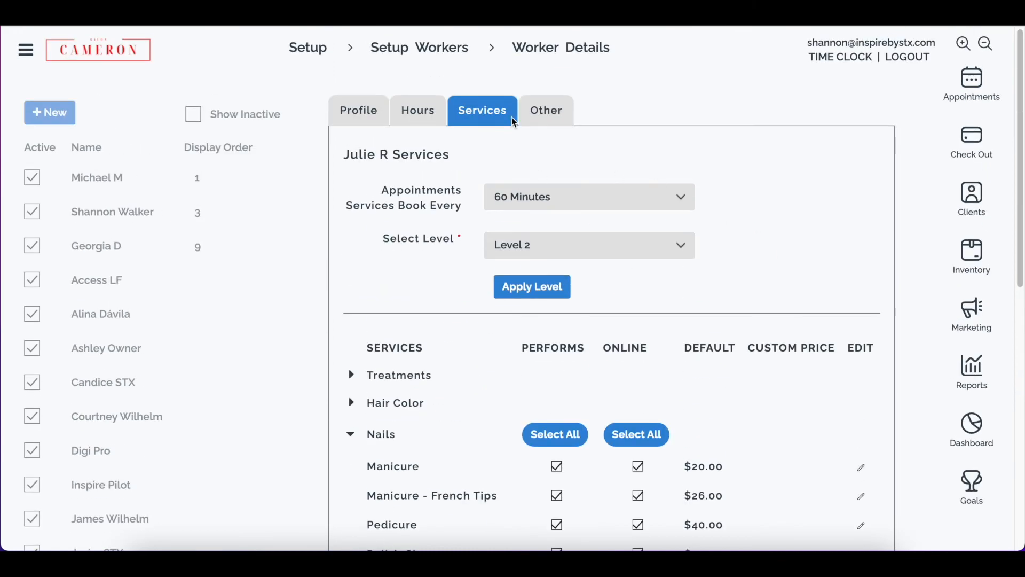
pyautogui.click(564, 111)
pyautogui.click(492, 195)
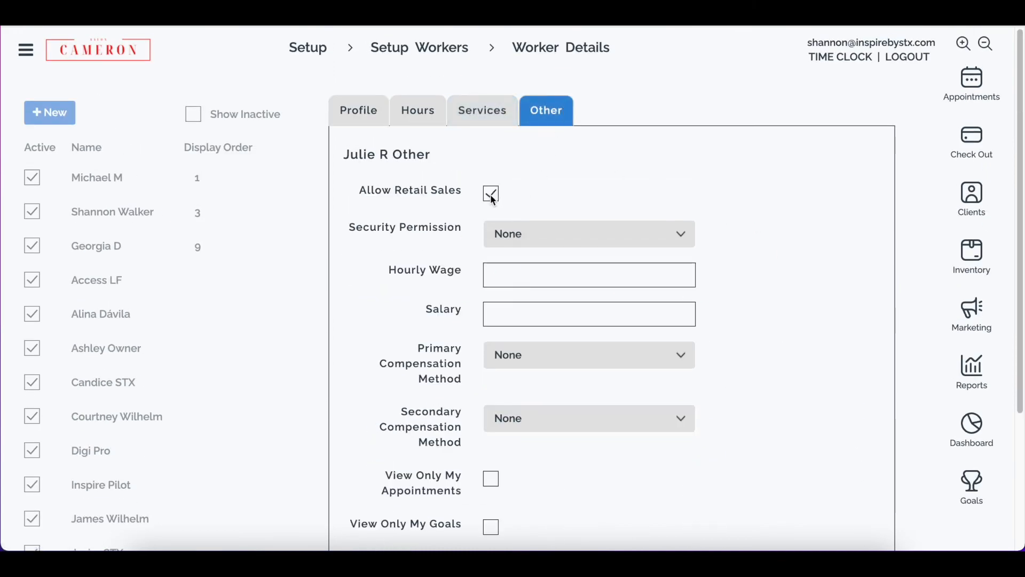
pyautogui.click(551, 238)
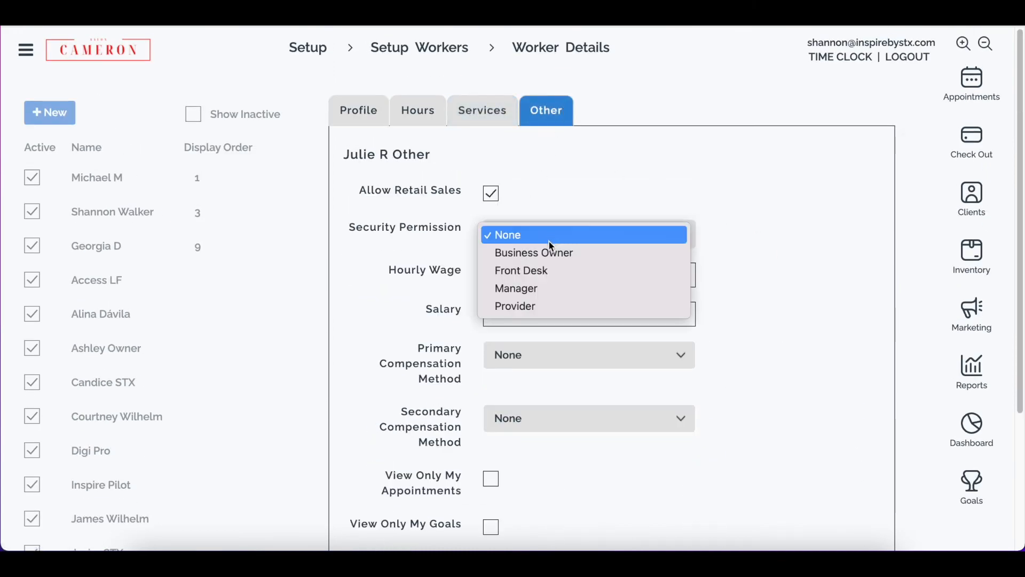
pyautogui.click(557, 308)
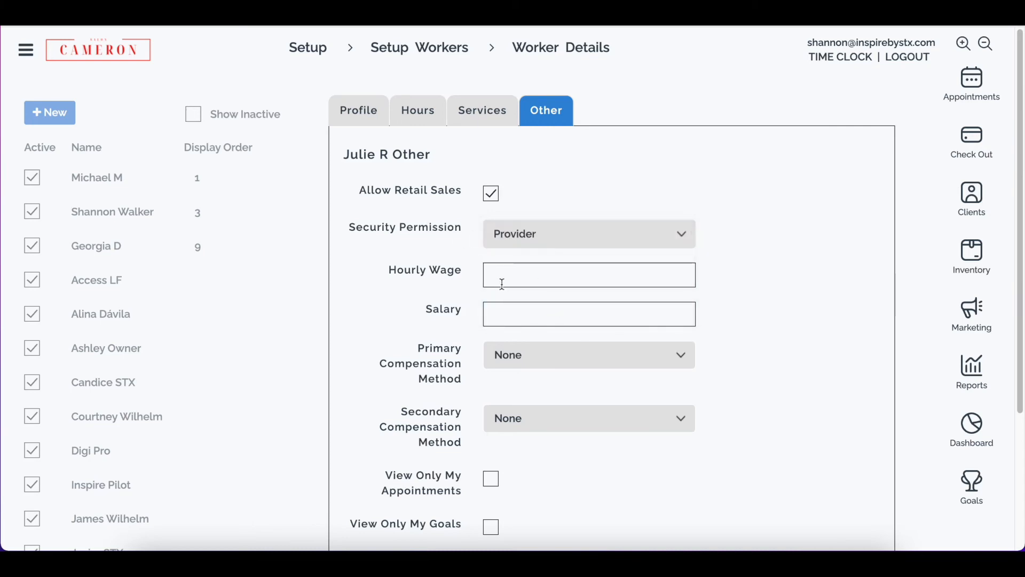
# - Set the Primary Compensation Method to Julia
pyautogui.click(503, 316)
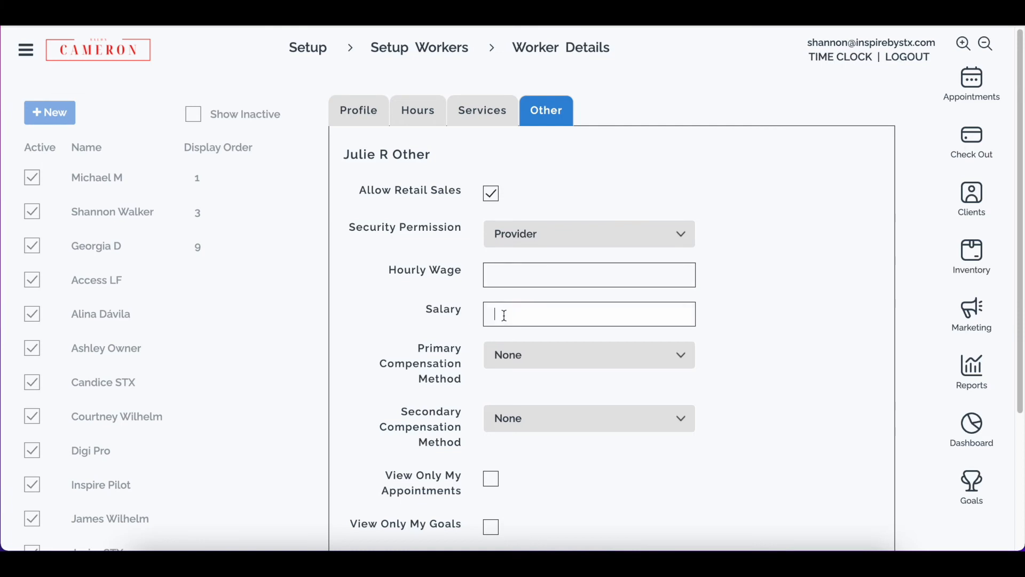
pyautogui.scroll(-1, 740, 294)
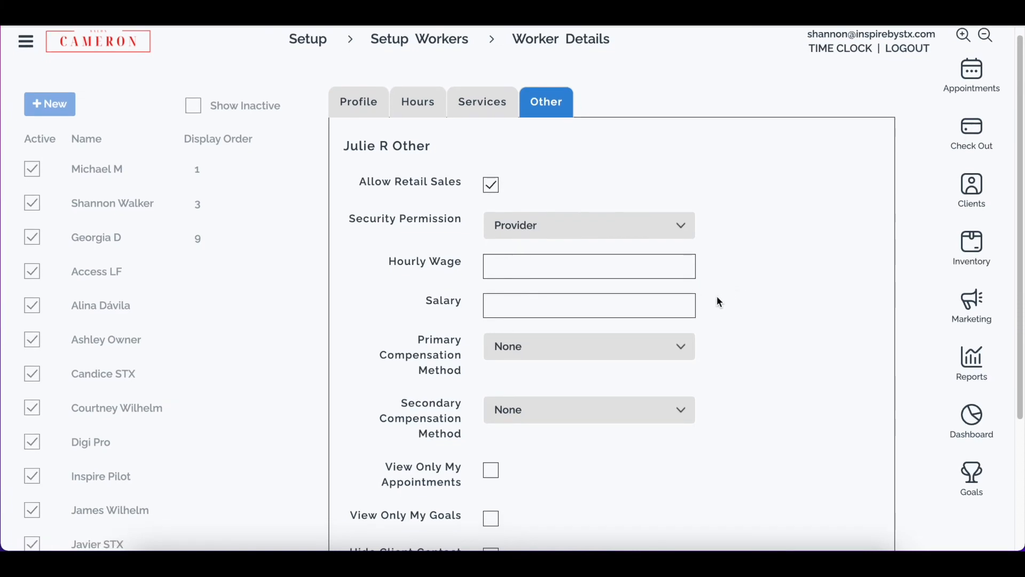
pyautogui.click(569, 339)
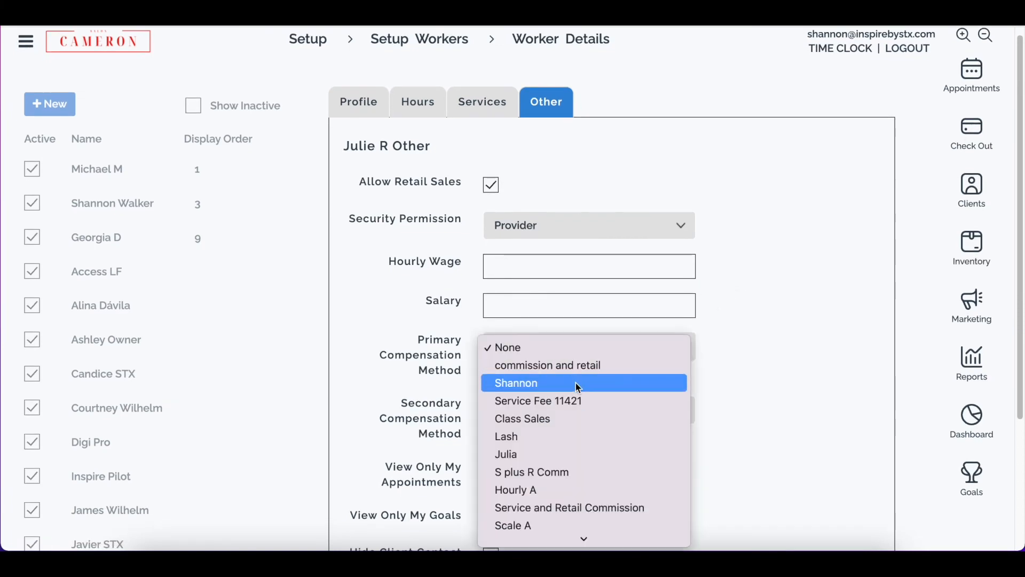
pyautogui.click(581, 457)
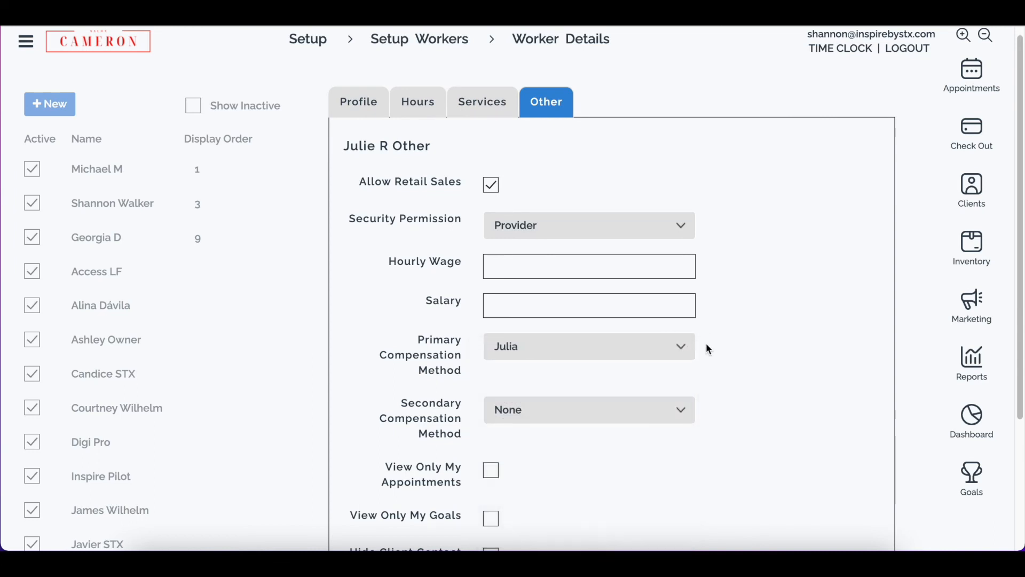
# - Set the Secondary Compensation Method to 100% Commission and save the worker's details
pyautogui.scroll(-3, 707, 342)
pyautogui.scroll(-2, 540, 322)
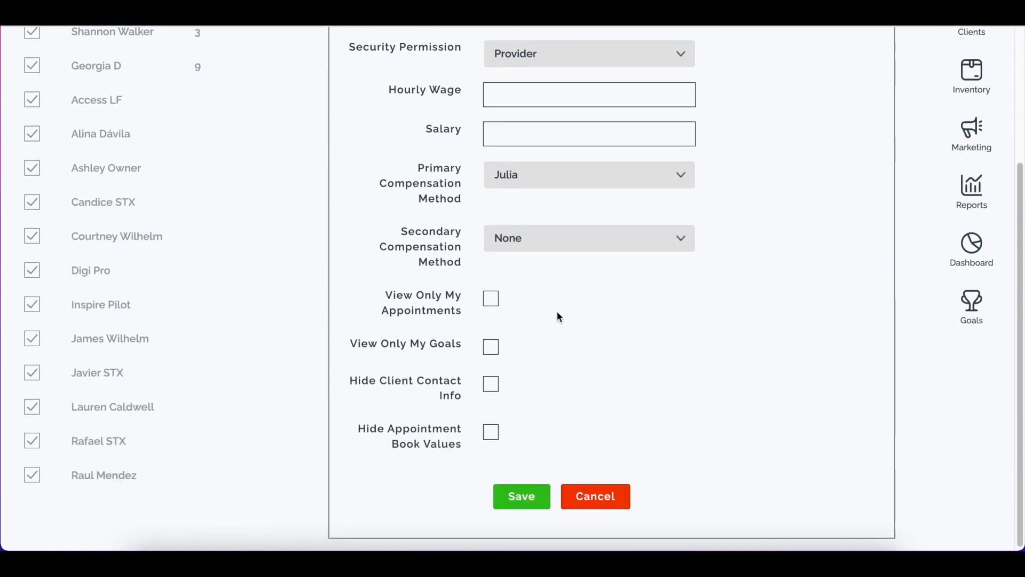
pyautogui.click(517, 238)
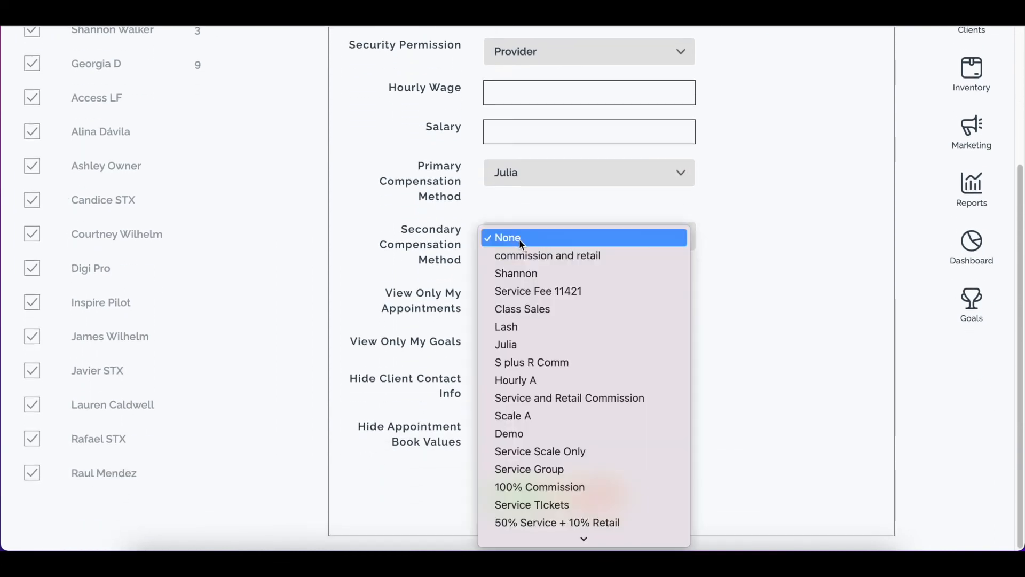
pyautogui.click(586, 486)
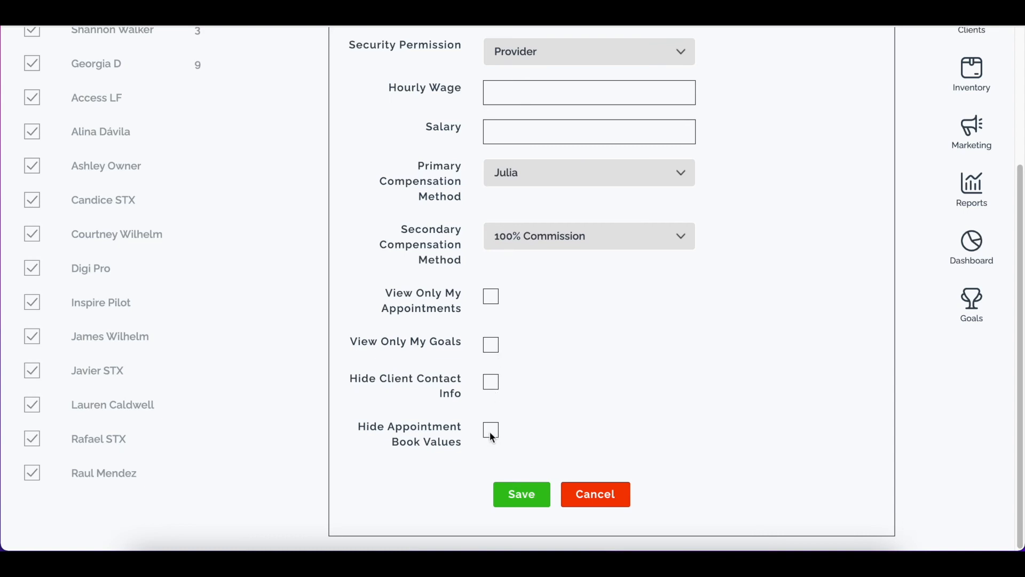
pyautogui.click(523, 496)
# - Open the appointment book and check the new worker's column in the day view
pyautogui.scroll(3, 838, 235)
pyautogui.click(975, 80)
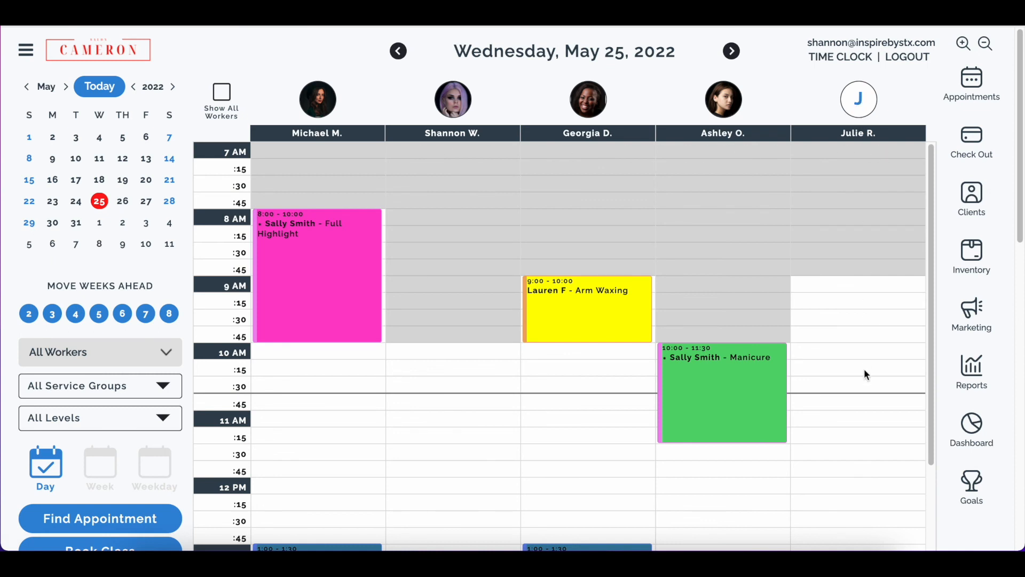
pyautogui.scroll(-1, 864, 391)
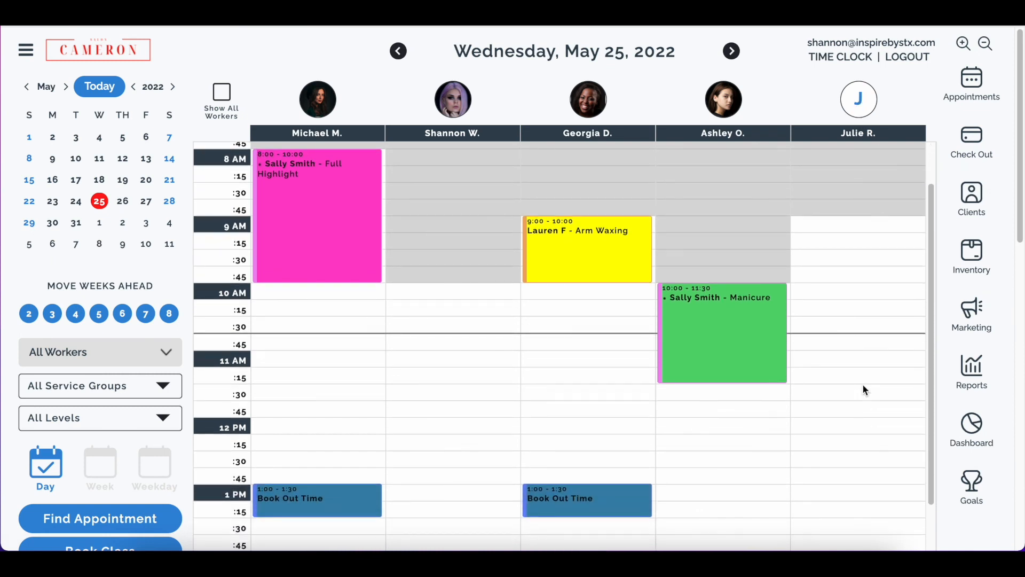